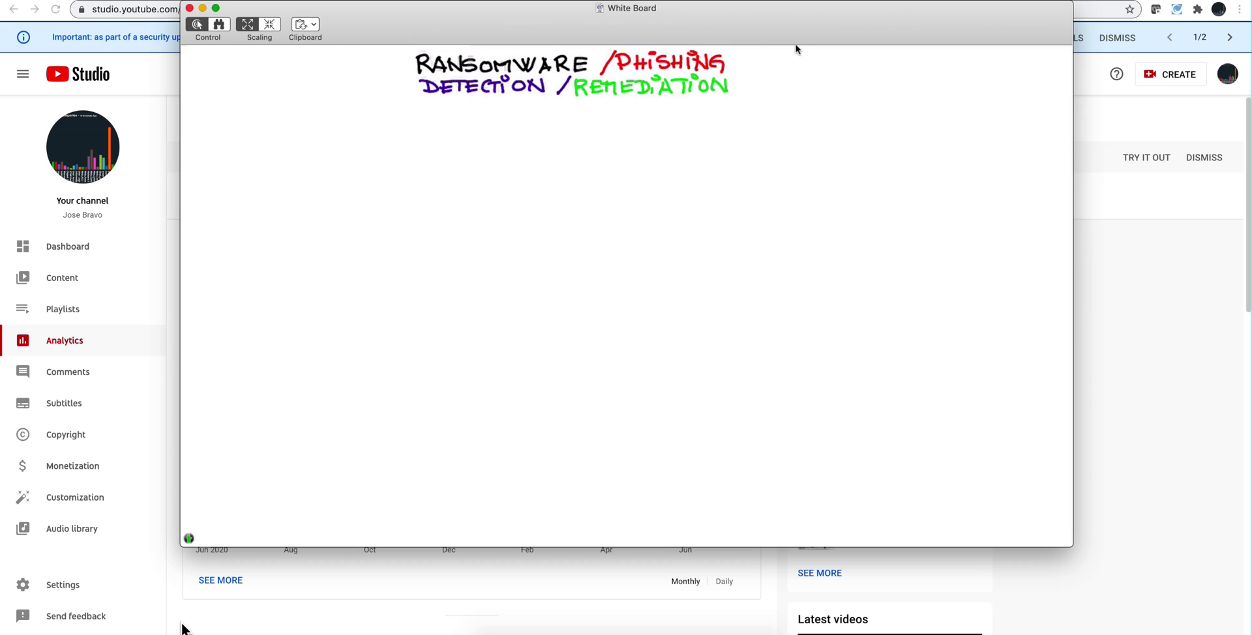
# - Write 'VECTORS' in pen below the whiteboard title
pyautogui.moveTo(486, 112)
pyautogui.mouseDown()
pyautogui.moveTo(504, 111)
pyautogui.moveTo(507, 127)
pyautogui.moveTo(557, 116)
pyautogui.mouseUp()
pyautogui.moveTo(550, 116)
pyautogui.mouseDown()
pyautogui.moveTo(550, 129)
pyautogui.moveTo(561, 117)
pyautogui.mouseUp()
pyautogui.moveTo(567, 128); pyautogui.dragTo(571, 128)
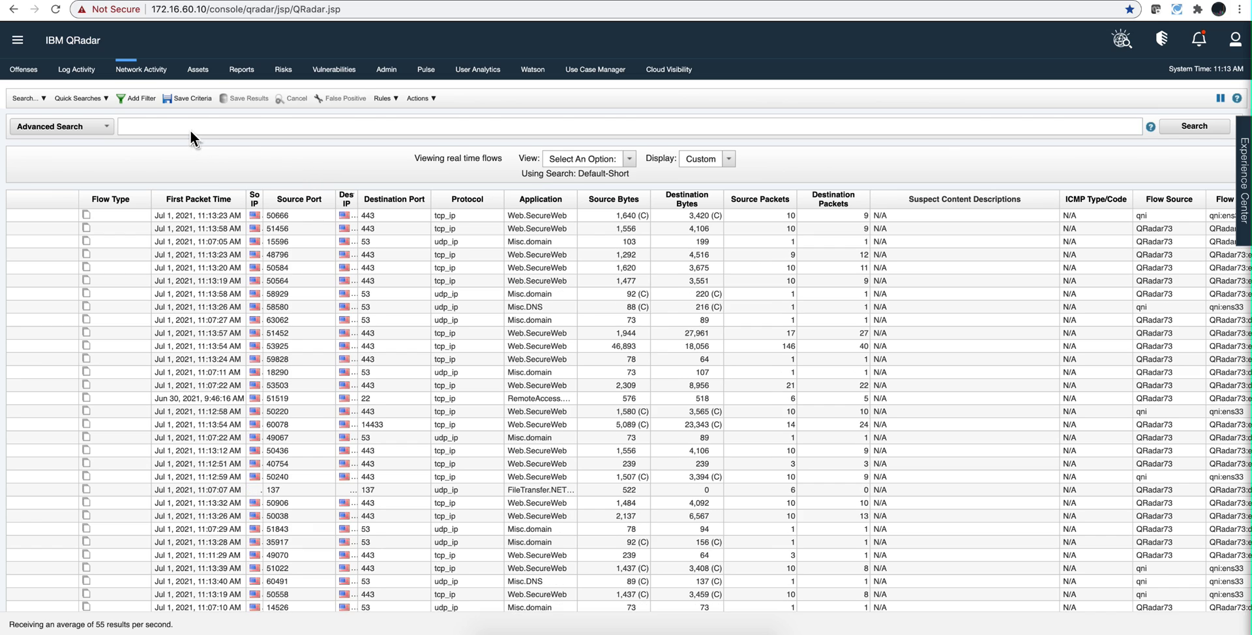
# - Add a flow filter for Source or Destination Port equal to 3389
pyautogui.click(141, 99)
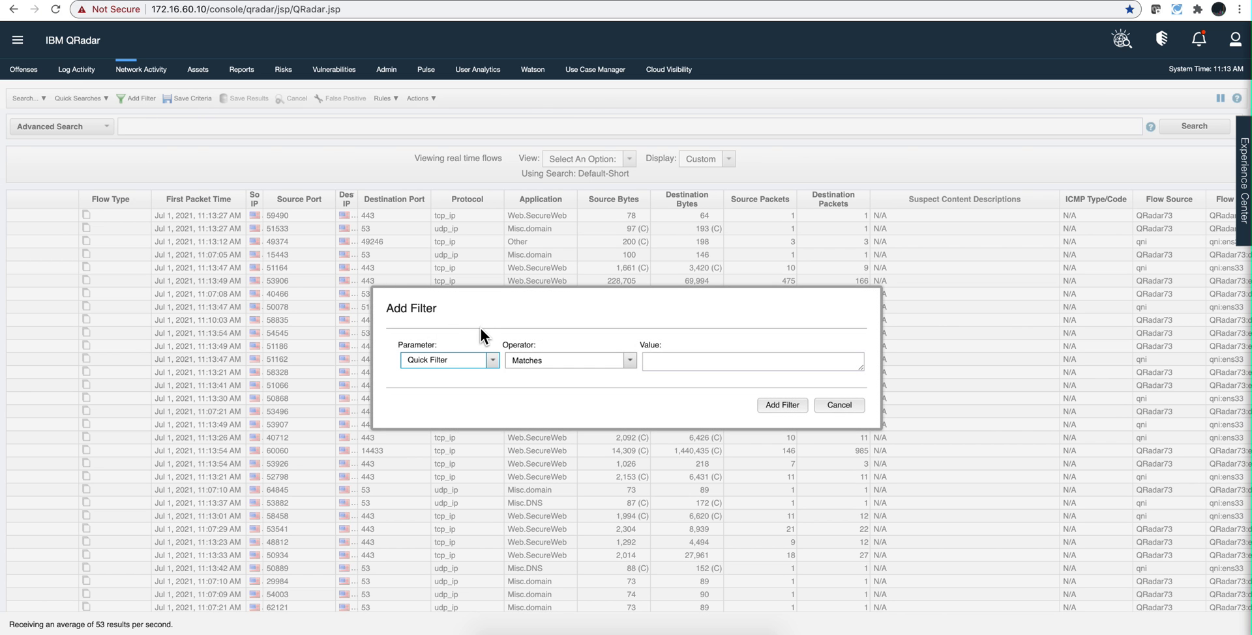
pyautogui.moveTo(449, 360); pyautogui.dragTo(374, 360)
pyautogui.write('source')
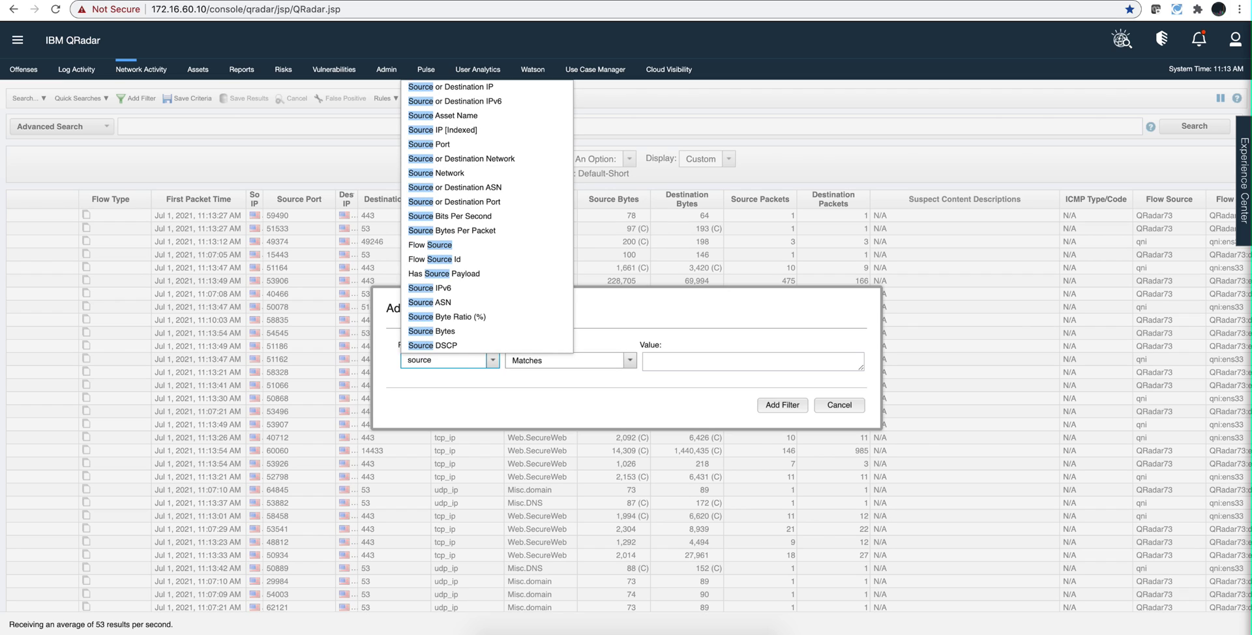
pyautogui.click(446, 204)
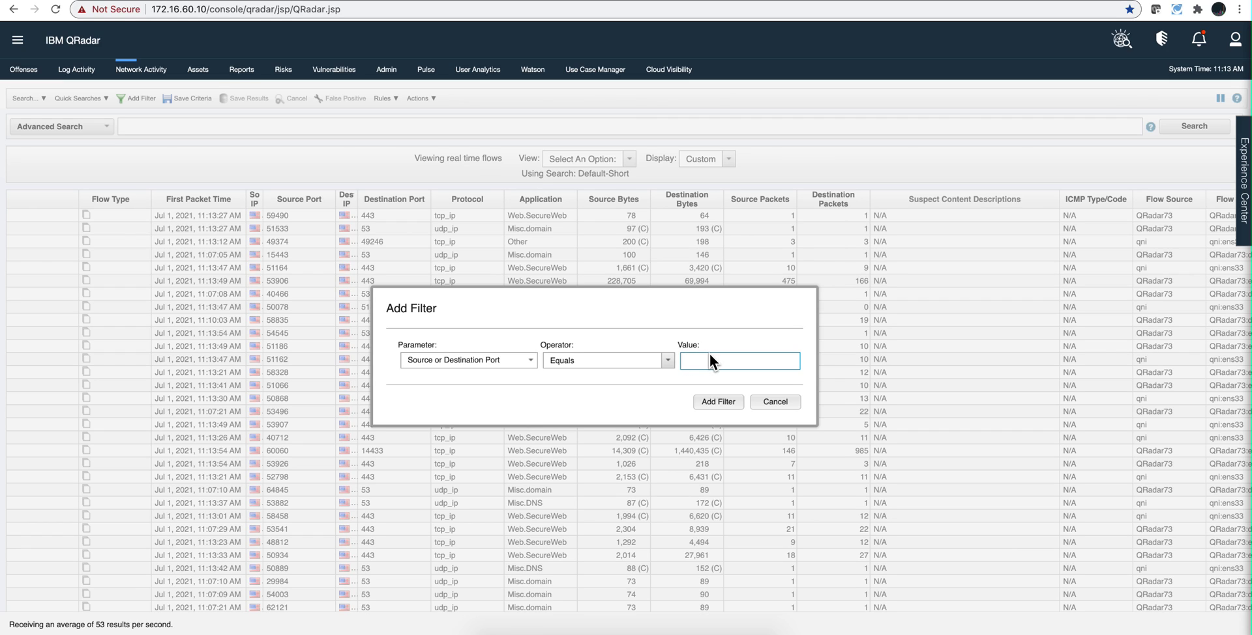
pyautogui.write('3349')
pyautogui.click(710, 402)
pyautogui.click(629, 159)
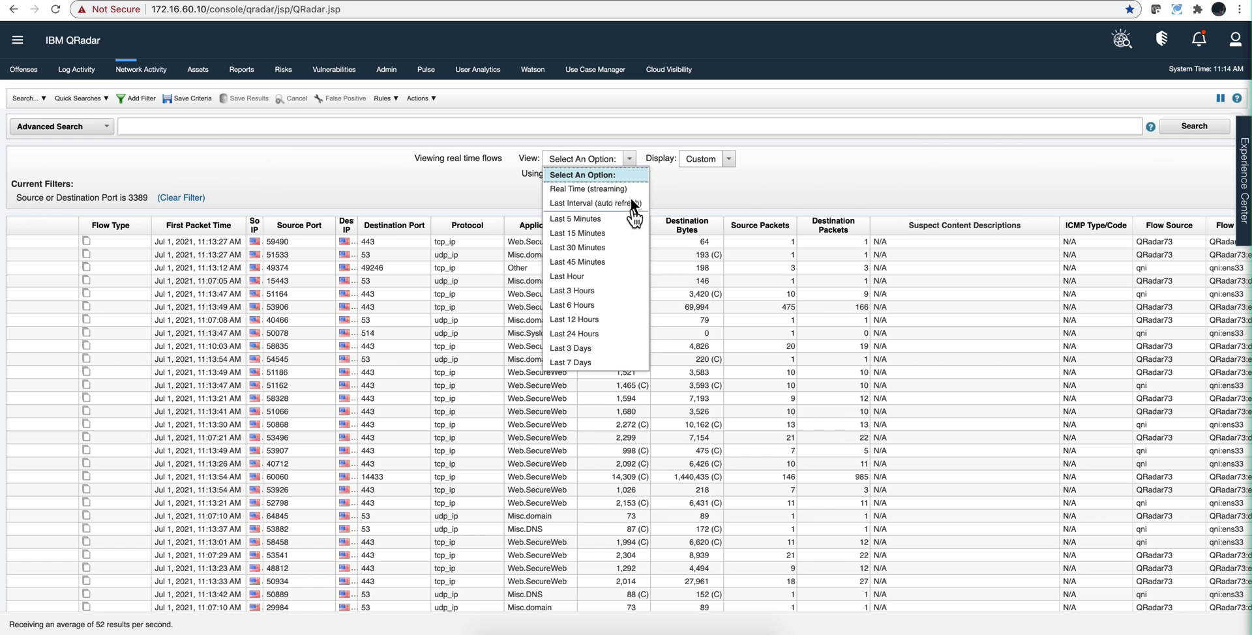
# - Switch the flow view's time range to Last 7 Days
pyautogui.click(609, 362)
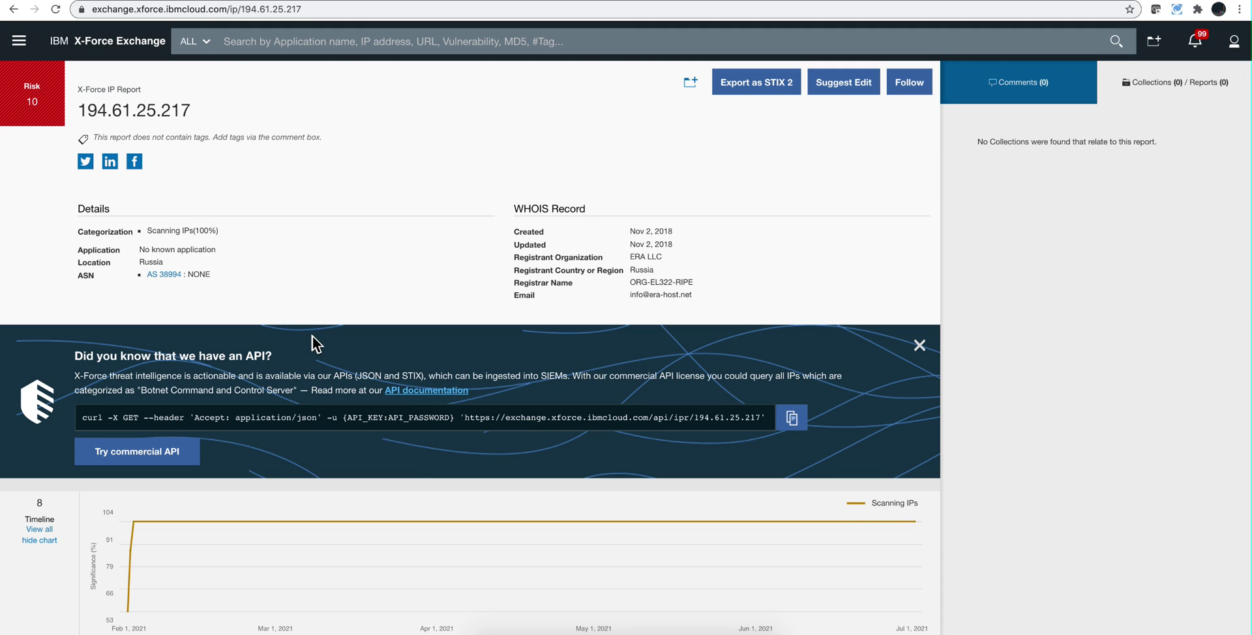
pyautogui.scroll(-5, 312, 337)
pyautogui.scroll(-5, 319, 364)
pyautogui.scroll(-1, 318, 362)
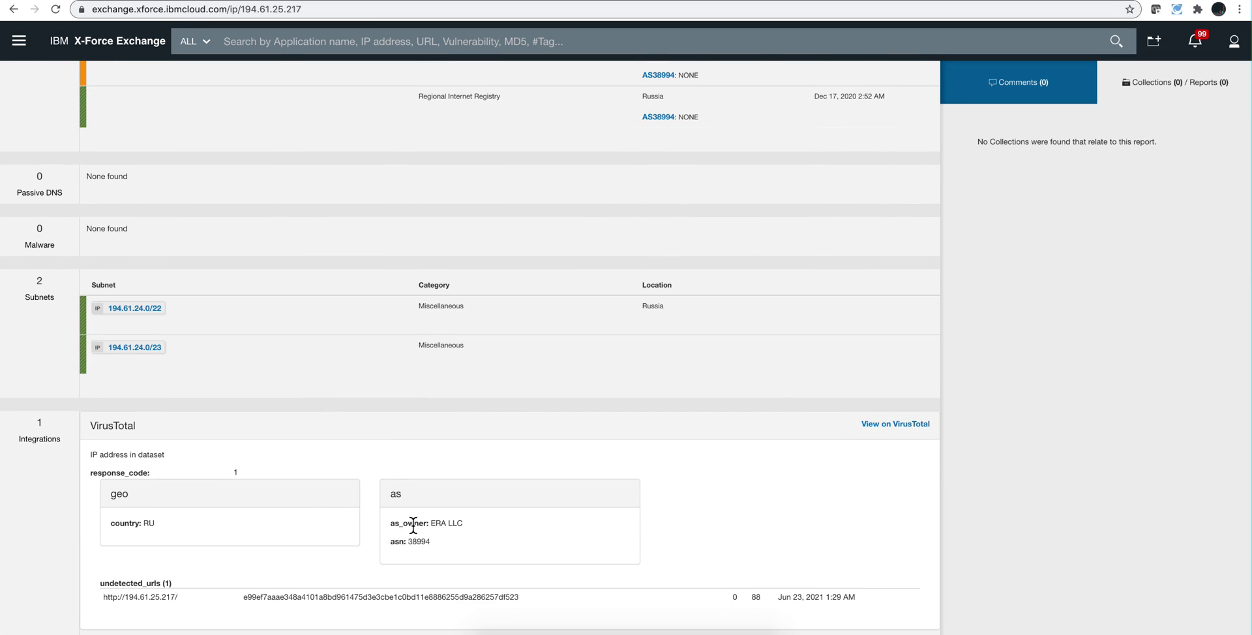
pyautogui.scroll(6, 399, 502)
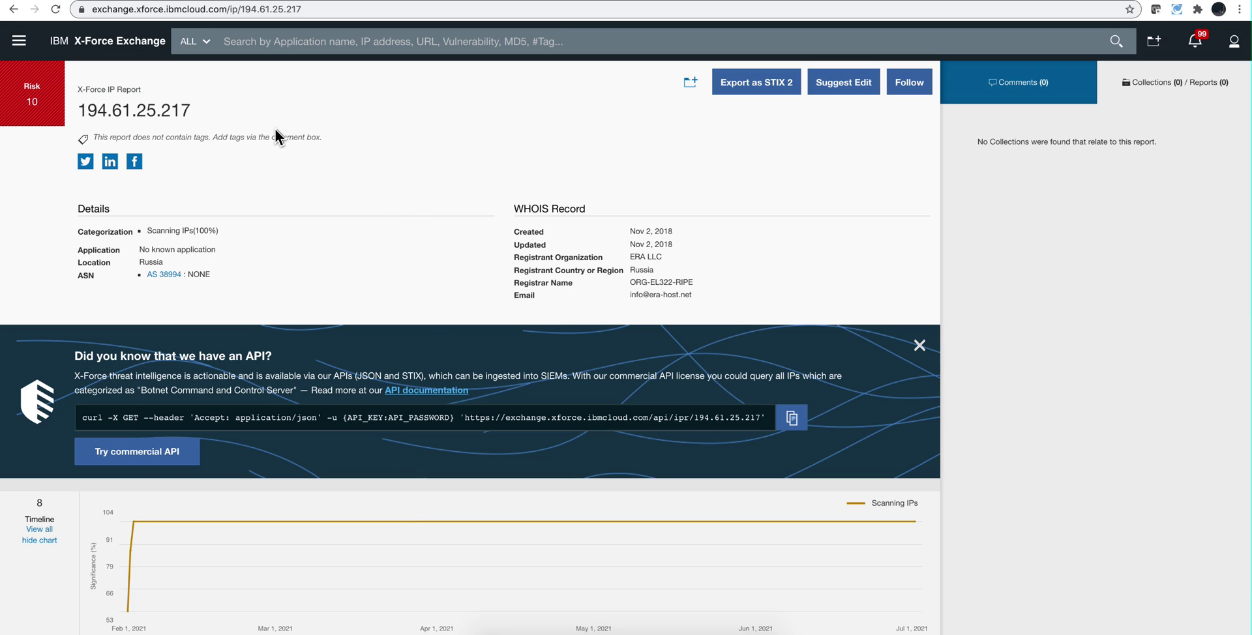
pyautogui.click(173, 1)
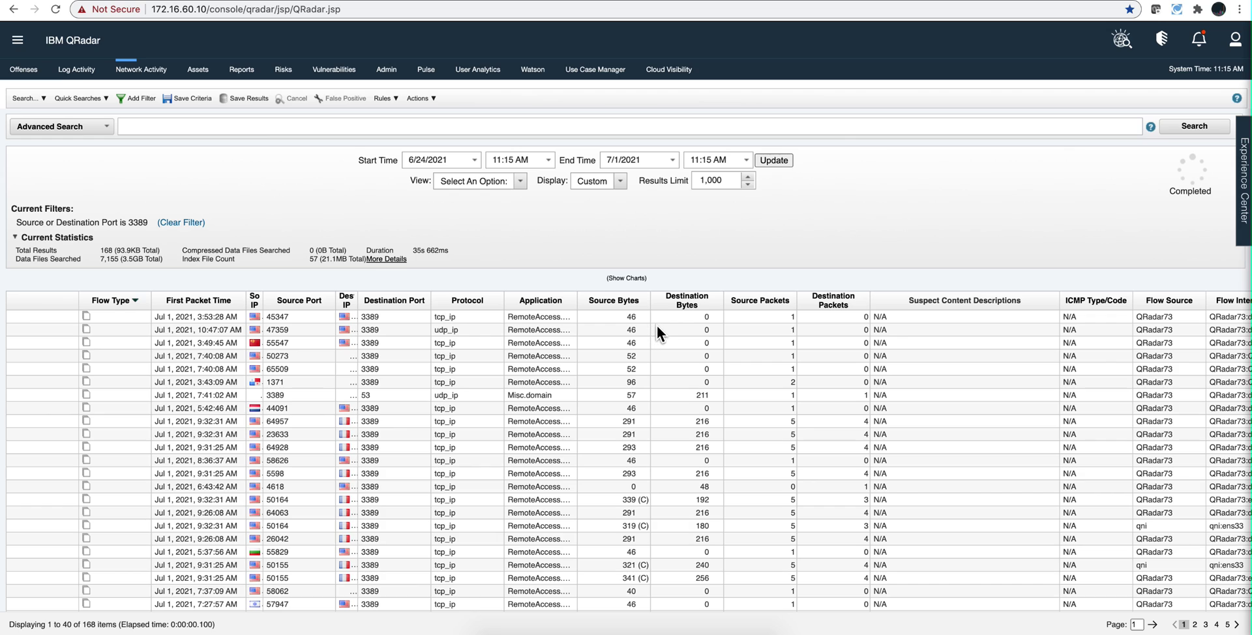
pyautogui.press('XF86AudioRaiseVolume')
pyautogui.click(328, 9)
pyautogui.write('exchange.xforce.ibmcloud.com/ip/194.61.25.217')
pyautogui.press('Return')
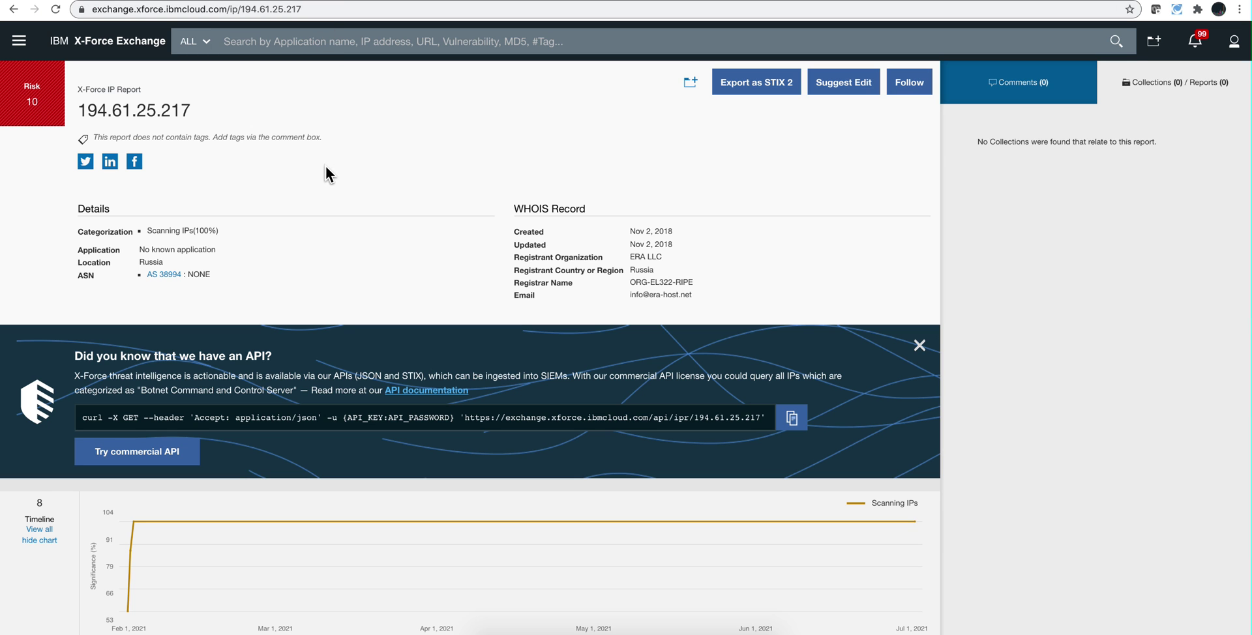
pyautogui.moveTo(216, 233); pyautogui.dragTo(138, 237)
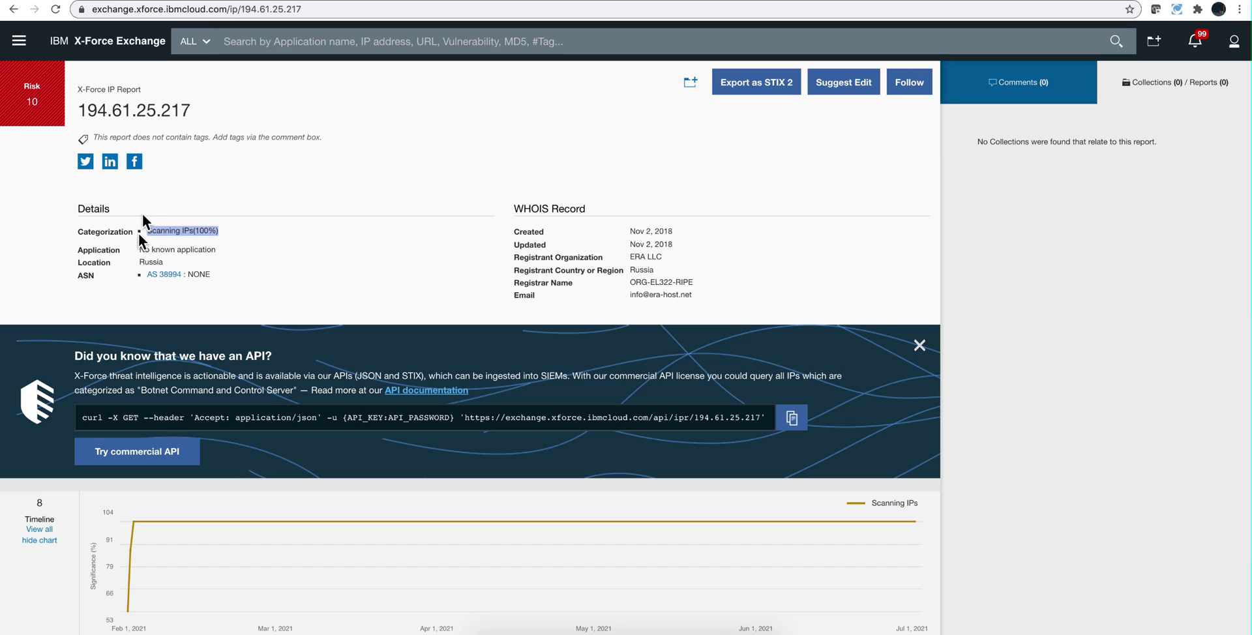
pyautogui.click(171, 2)
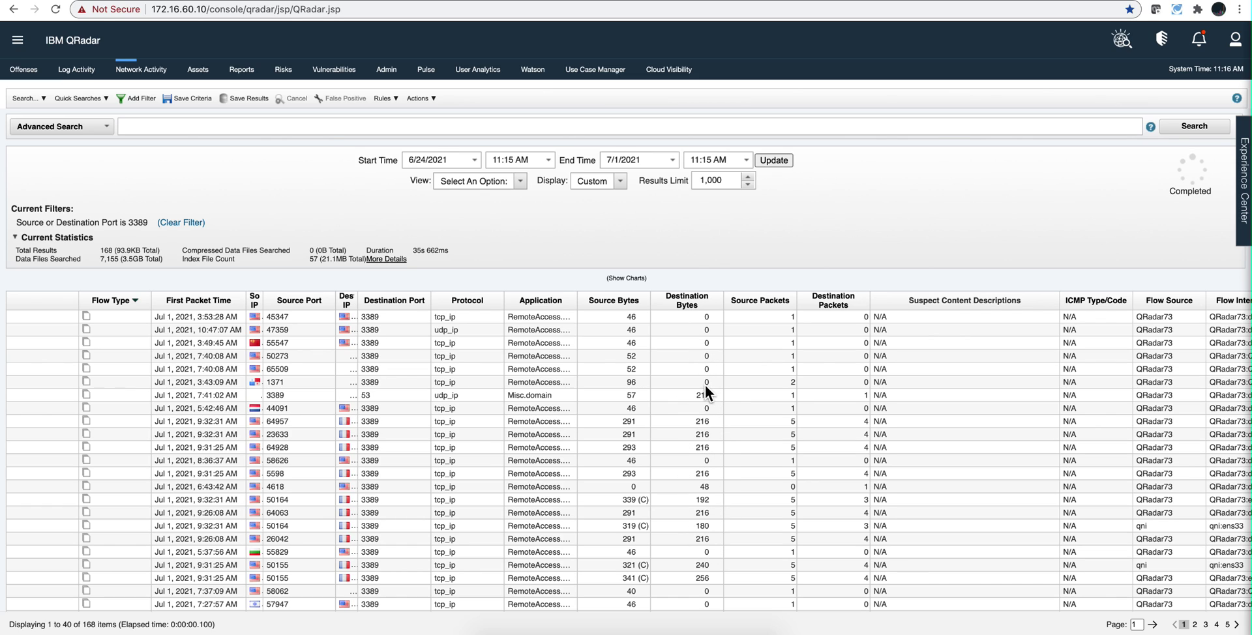
# - Open the 9:32:31 AM flow's details and scroll to its source and destination information
pyautogui.doubleClick(655, 429)
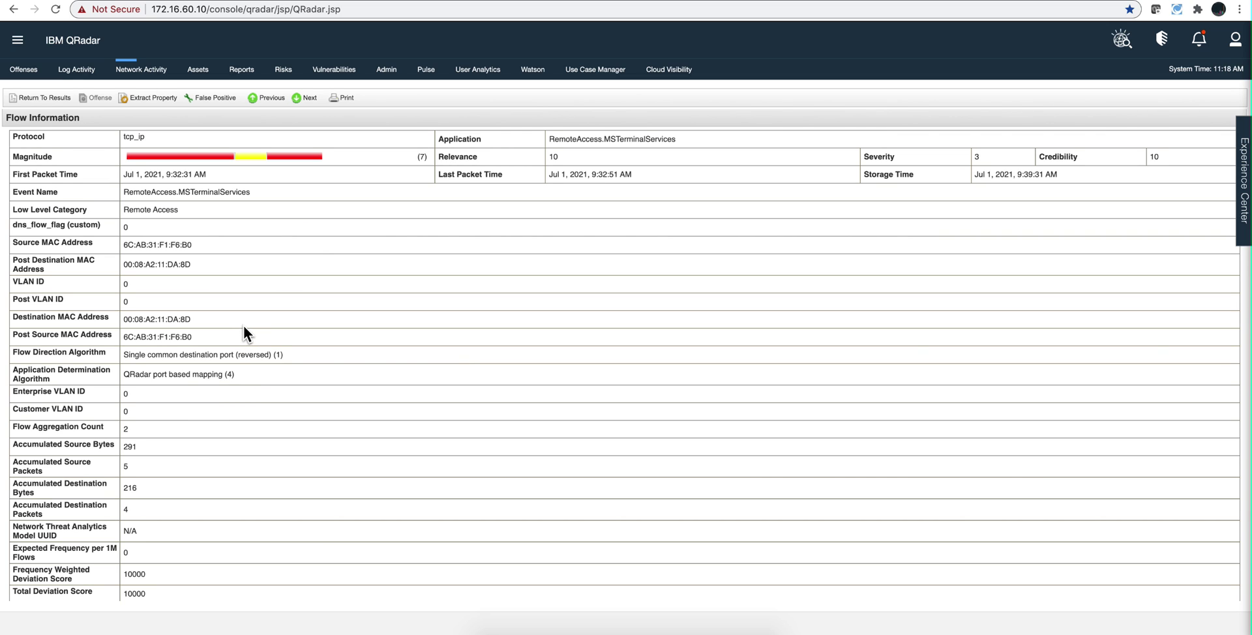
pyautogui.scroll(-3, 243, 324)
pyautogui.scroll(-6, 243, 327)
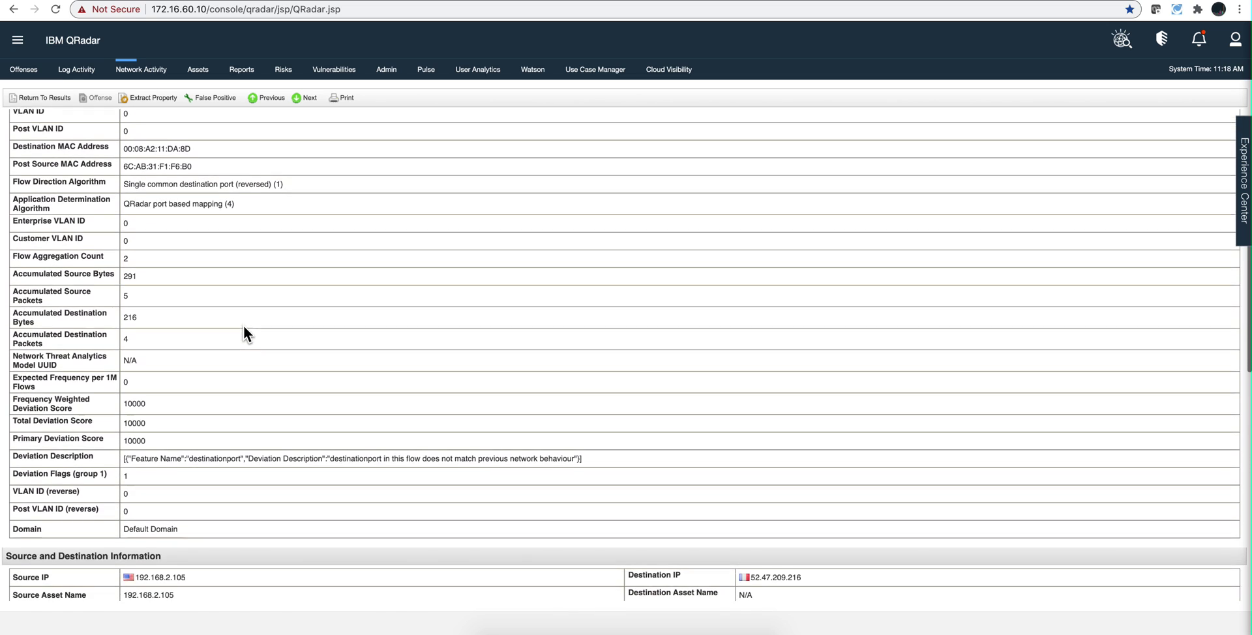
pyautogui.scroll(-3, 244, 328)
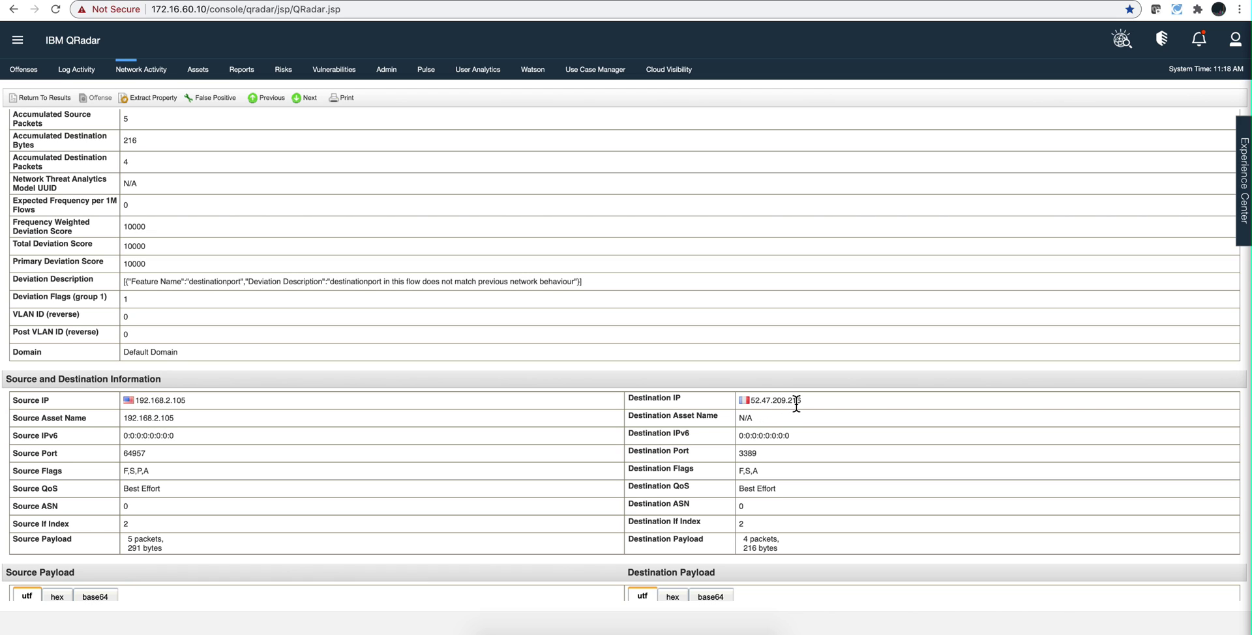
pyautogui.moveTo(797, 404)
# - Scroll through the RemoteAccess.MSTerminalServices flow details to review relevance, severity and credibility
pyautogui.scroll(-2, 543, 419)
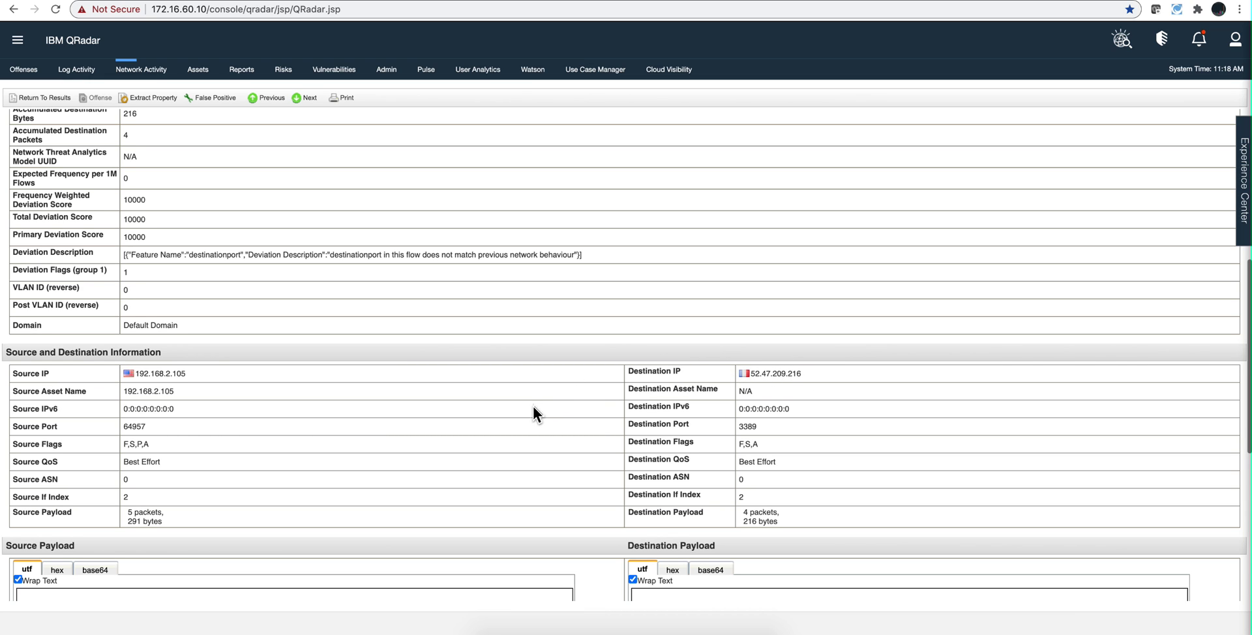
pyautogui.scroll(-5, 478, 421)
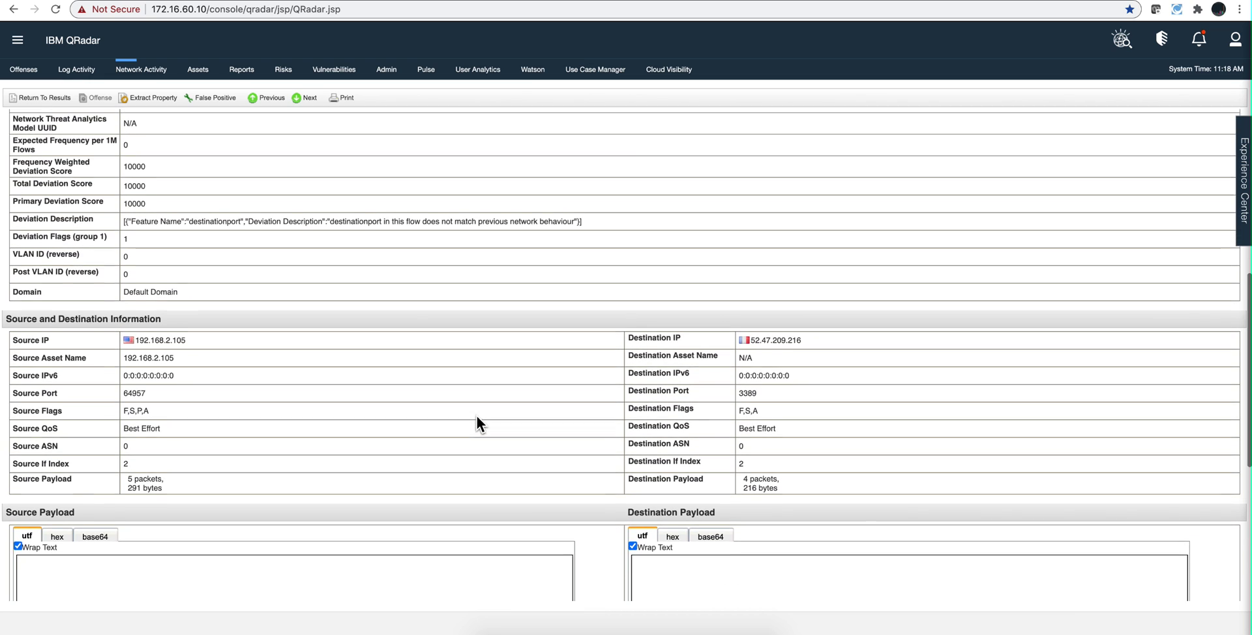
pyautogui.scroll(-1, 477, 418)
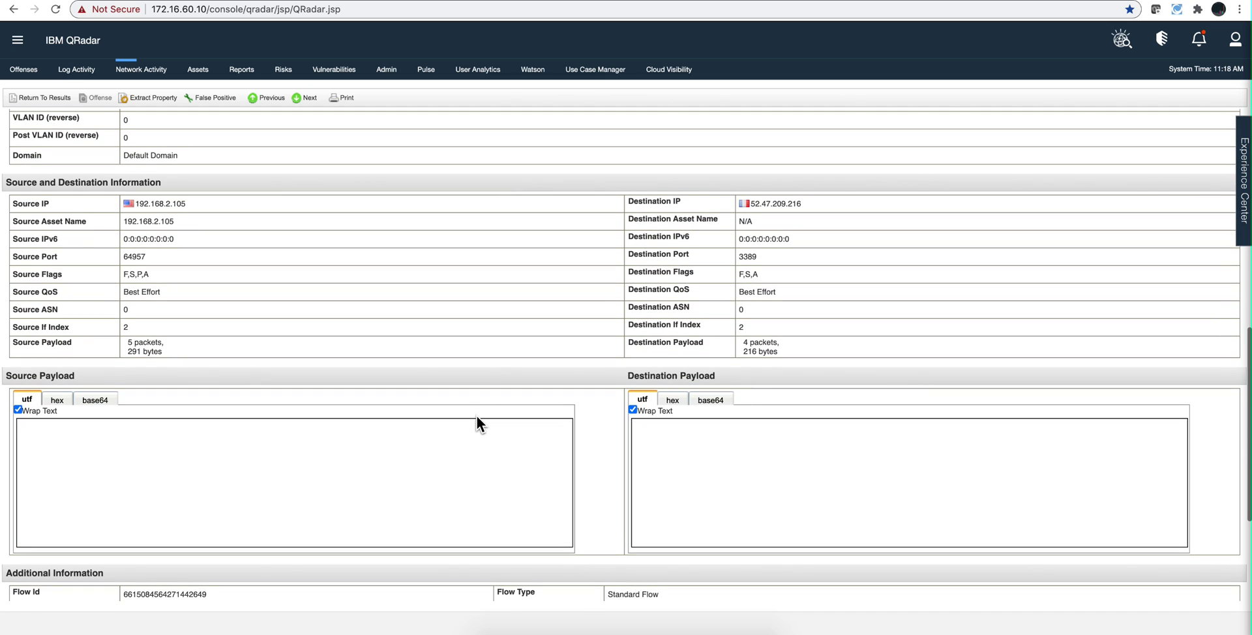
pyautogui.scroll(-6, 476, 418)
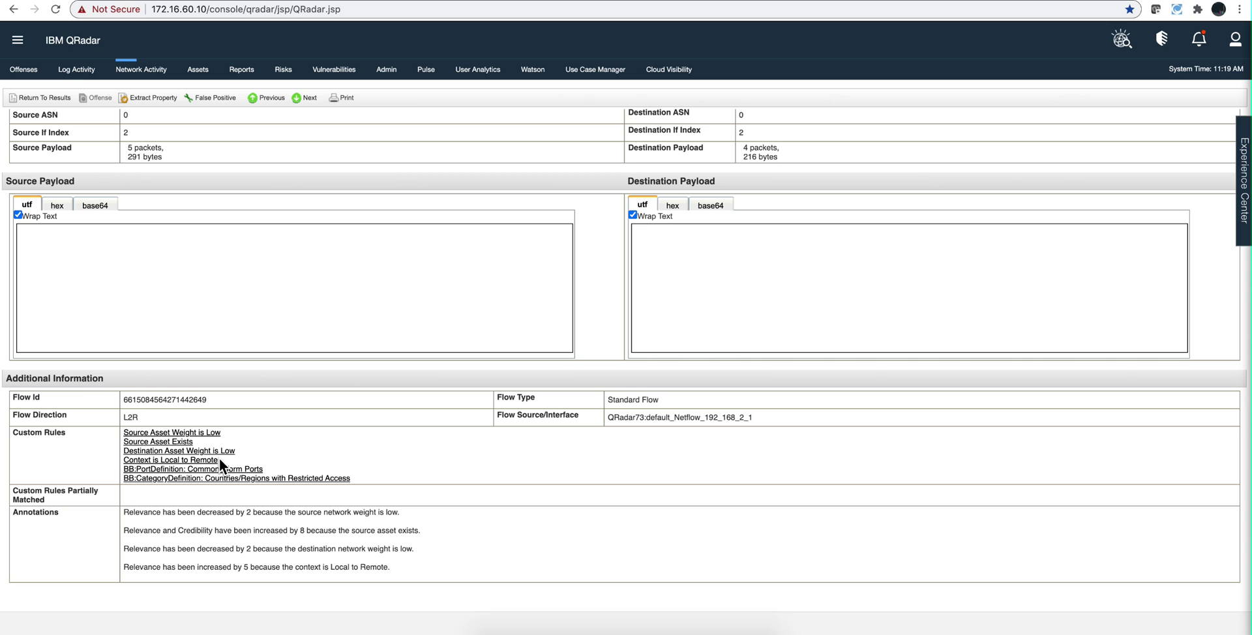
pyautogui.scroll(5, 230, 368)
pyautogui.scroll(-5, 194, 335)
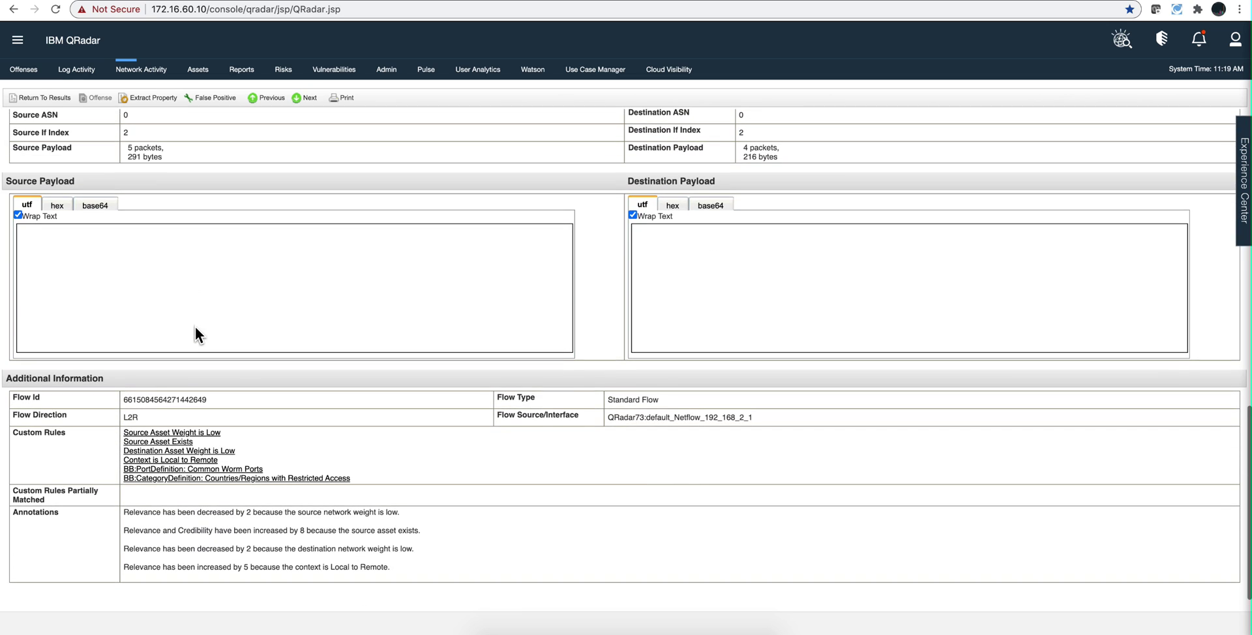
pyautogui.scroll(10, 272, 444)
pyautogui.scroll(1, 273, 439)
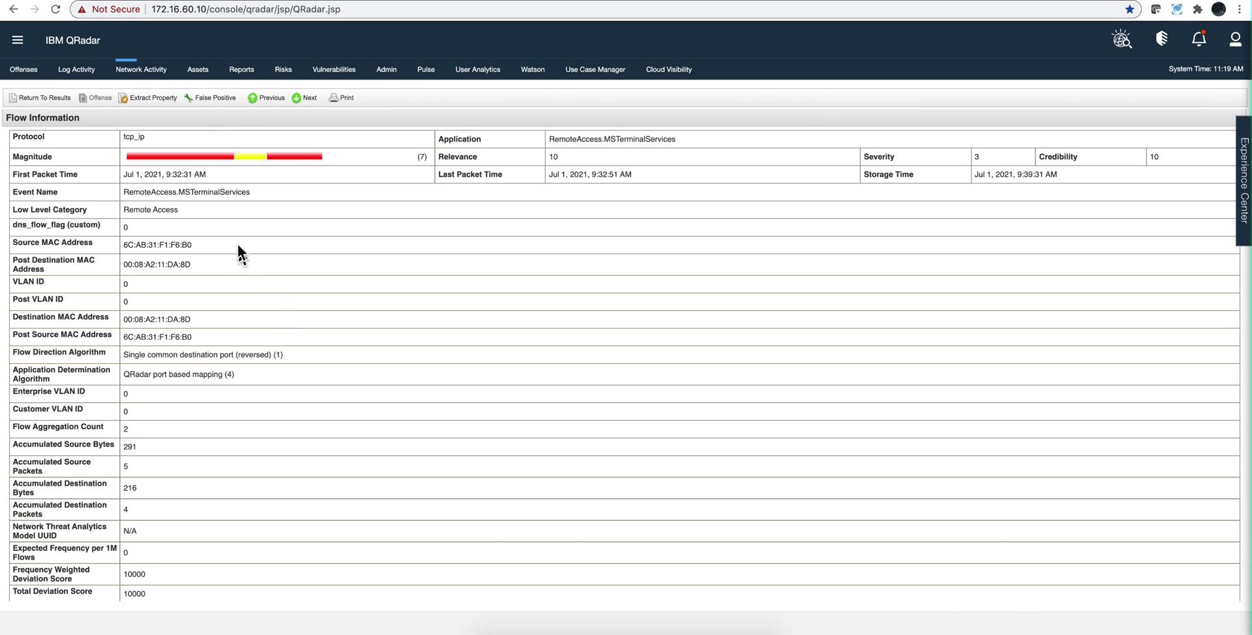
# - Create a new flow rule from Rules via Actions > New Flow Rule, ready to filter tests
pyautogui.click(26, 78)
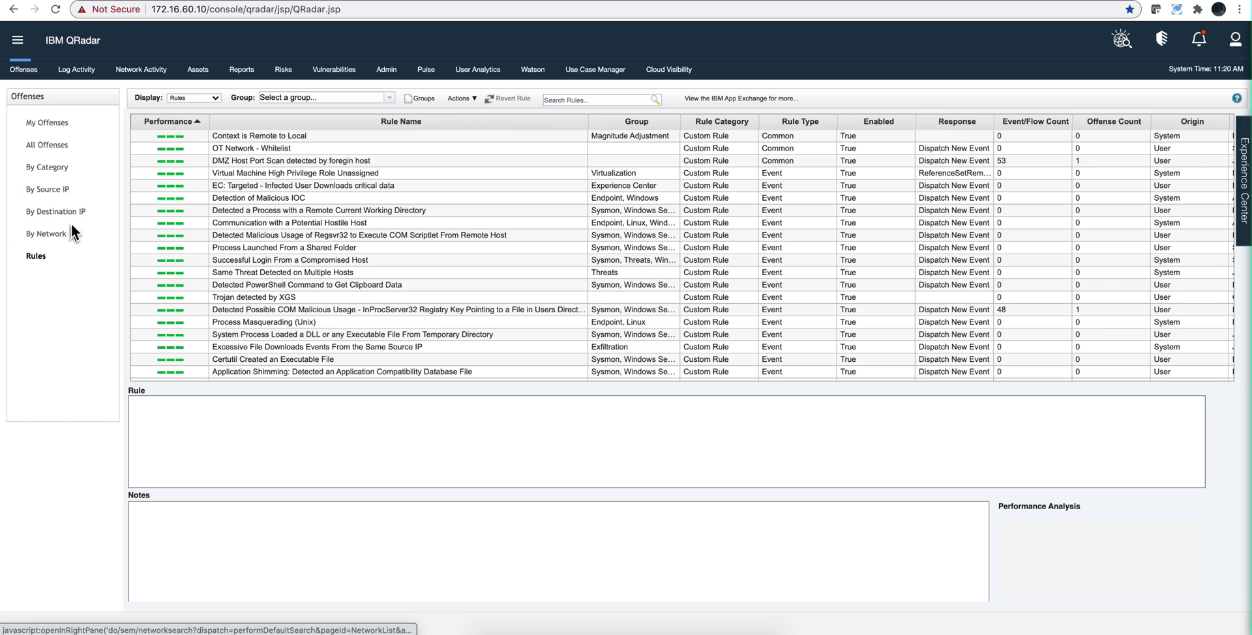
pyautogui.click(460, 98)
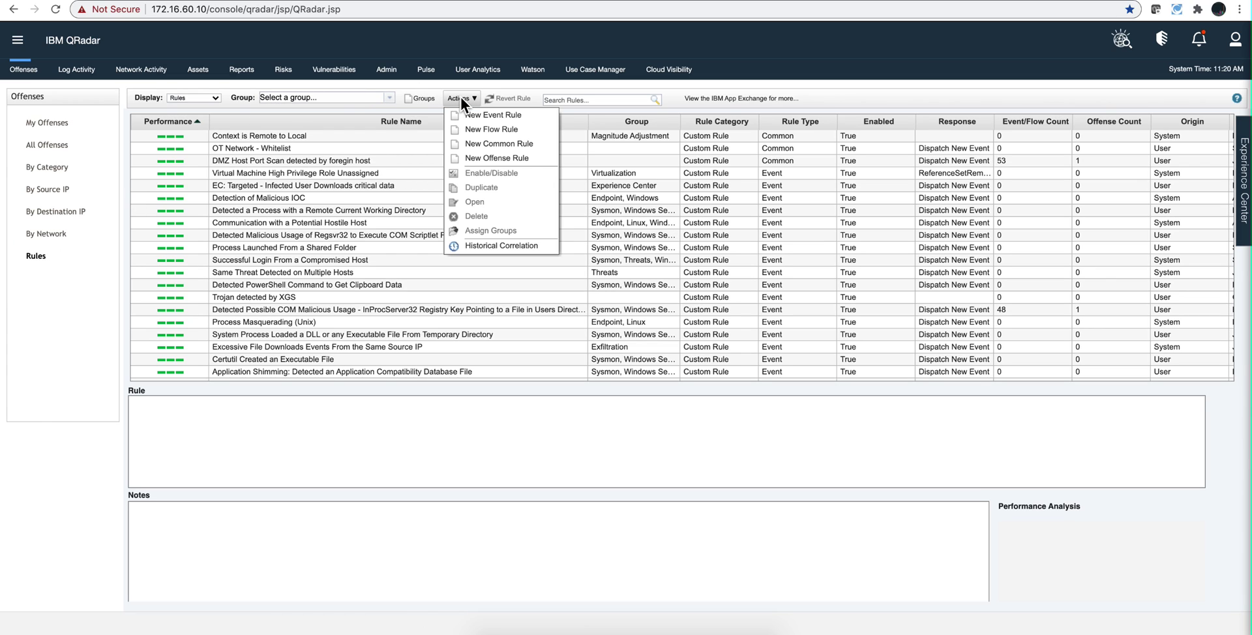
pyautogui.click(471, 130)
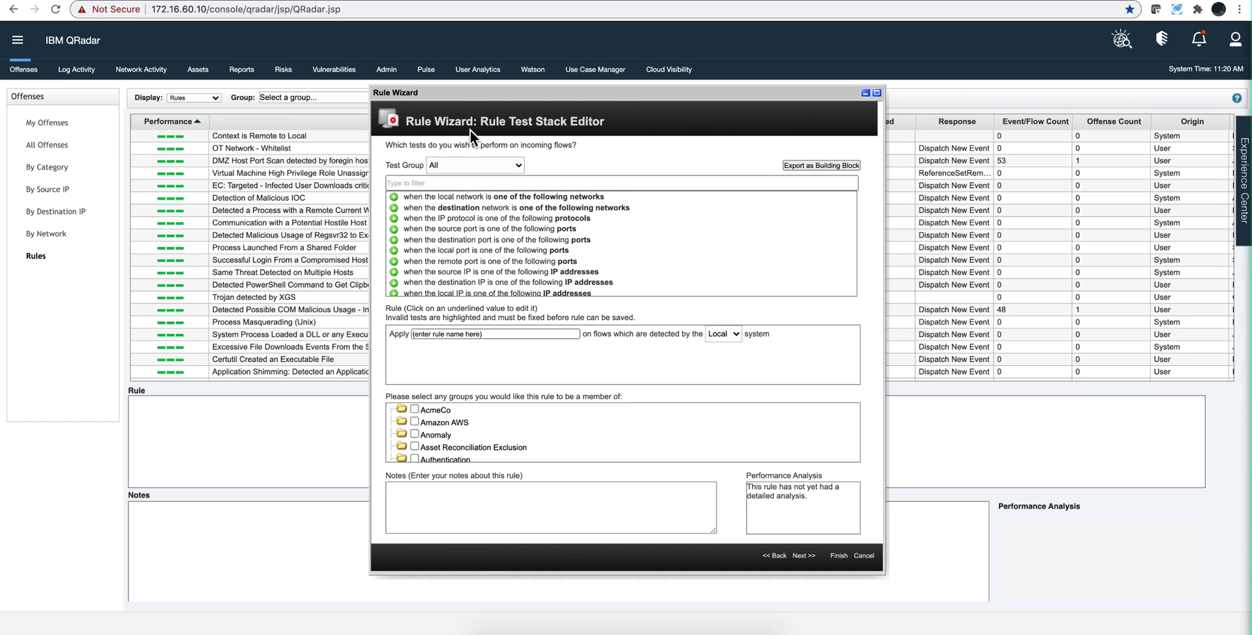
pyautogui.click(454, 183)
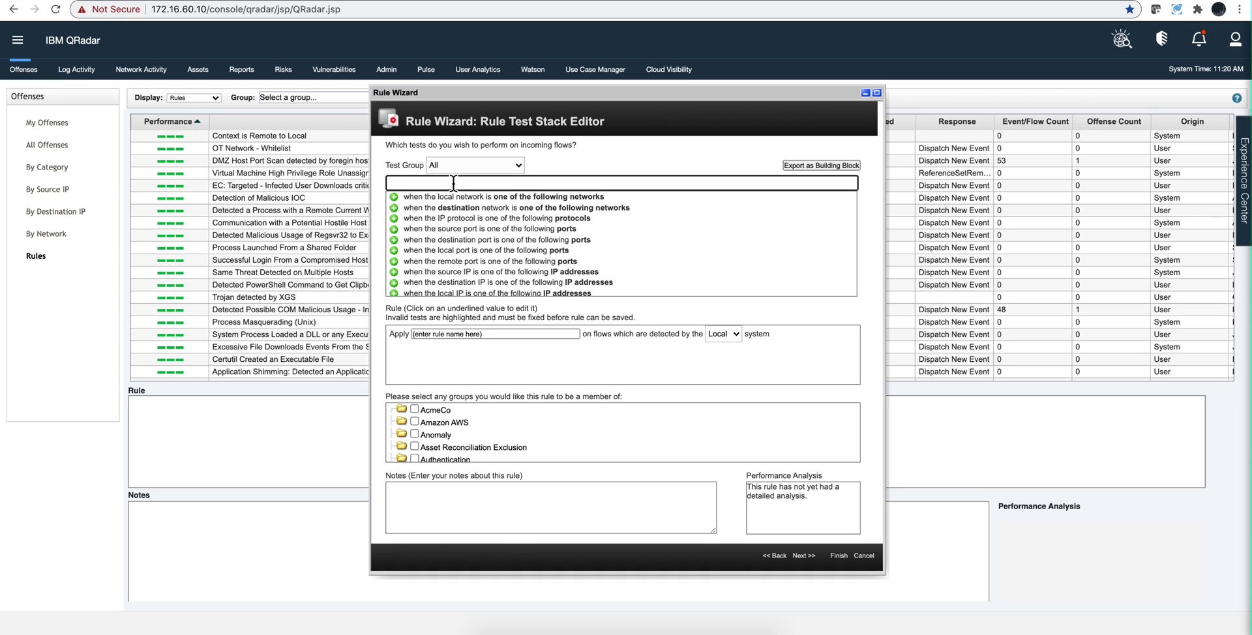
# - Add the 'source or destination port is any of these ports' test with port 3389
pyautogui.write('port')
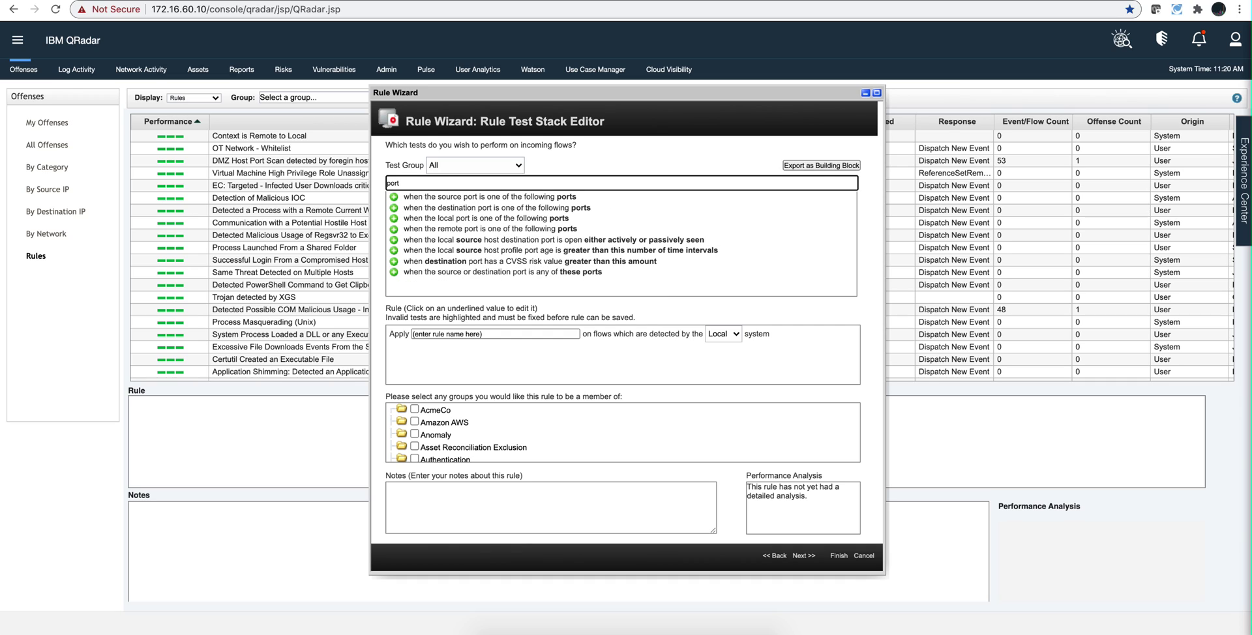
pyautogui.click(394, 272)
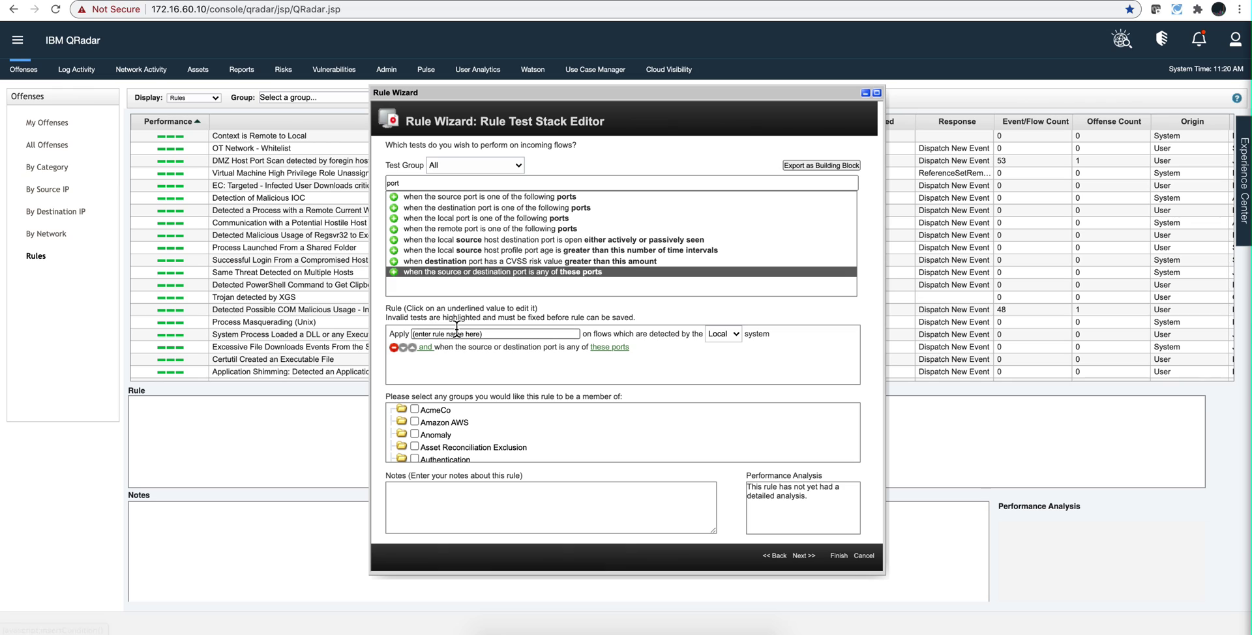
pyautogui.click(606, 347)
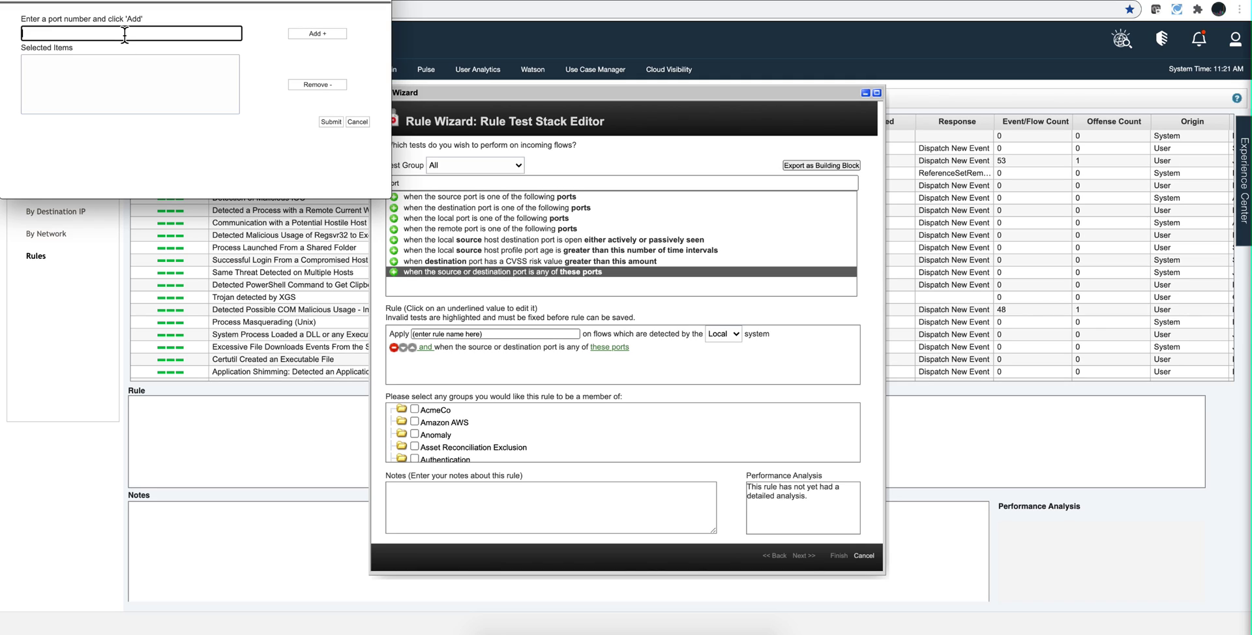
pyautogui.write('3389')
pyautogui.click(305, 34)
pyautogui.click(328, 123)
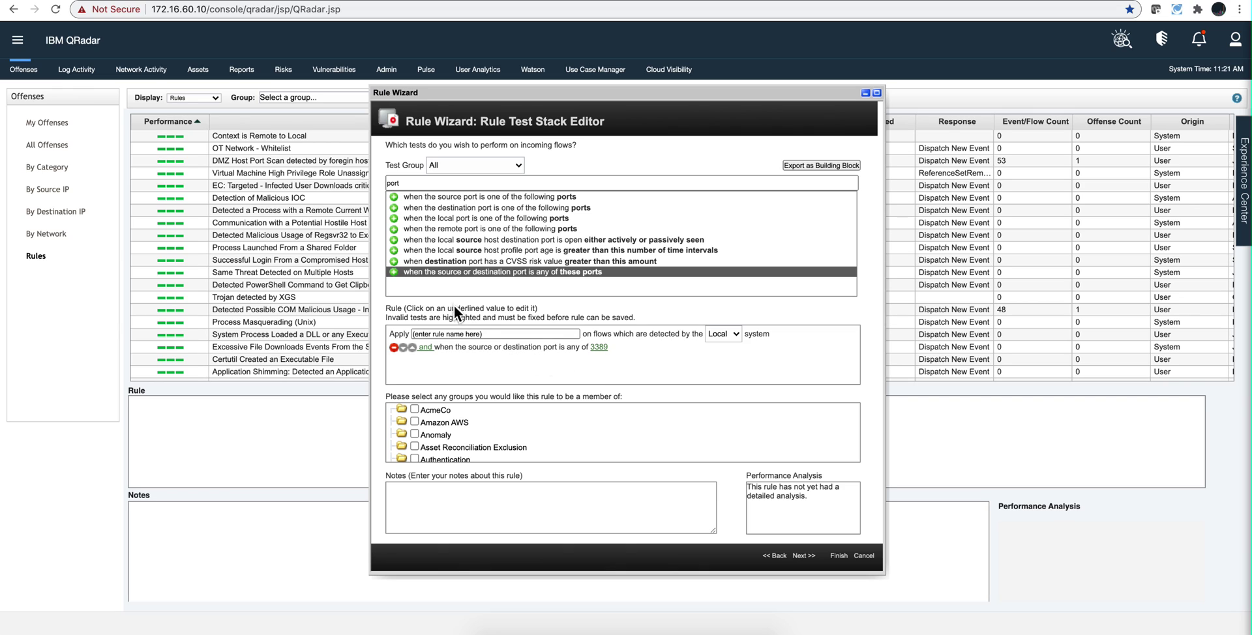
# - Add the 'flow context is this context' test set to Remote to Local
pyautogui.click(431, 183)
pyautogui.press('BackSpace')
pyautogui.press('BackSpace')
pyautogui.press('BackSpace')
pyautogui.press('BackSpace')
pyautogui.write('context')
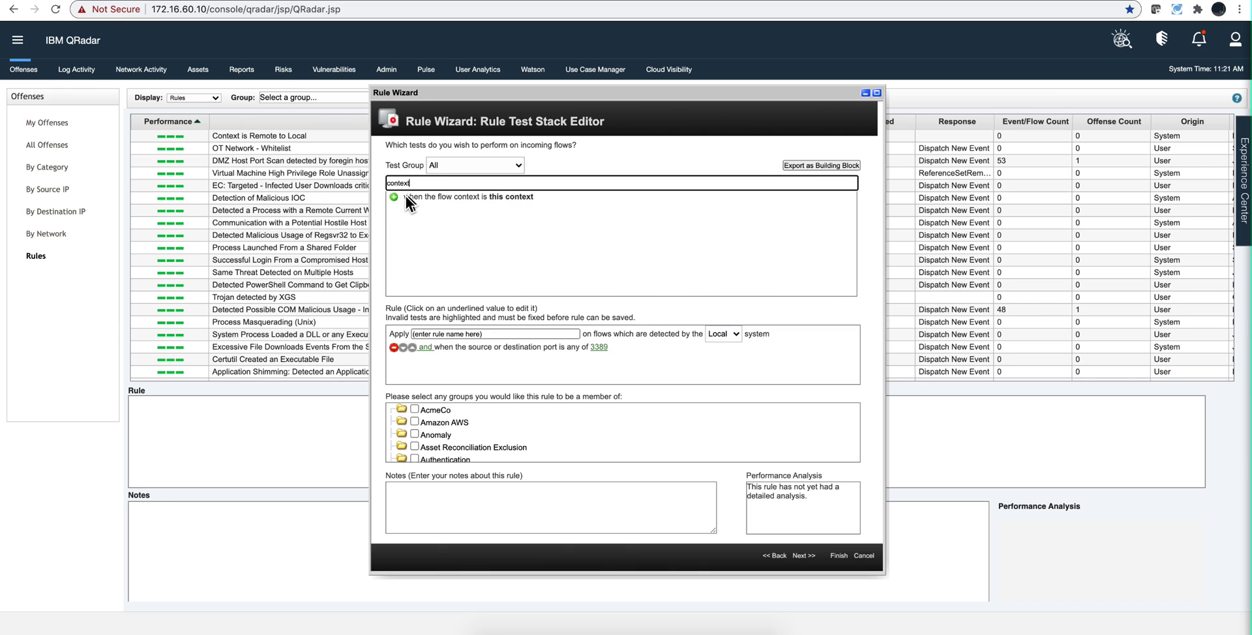
pyautogui.click(394, 196)
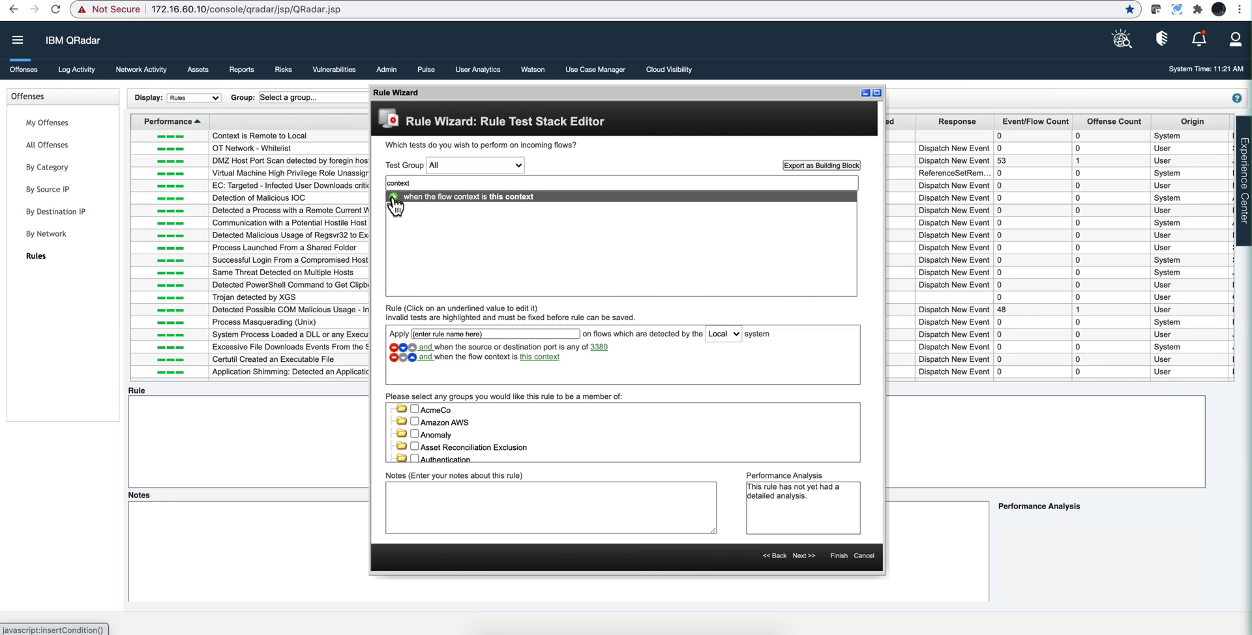
pyautogui.click(539, 357)
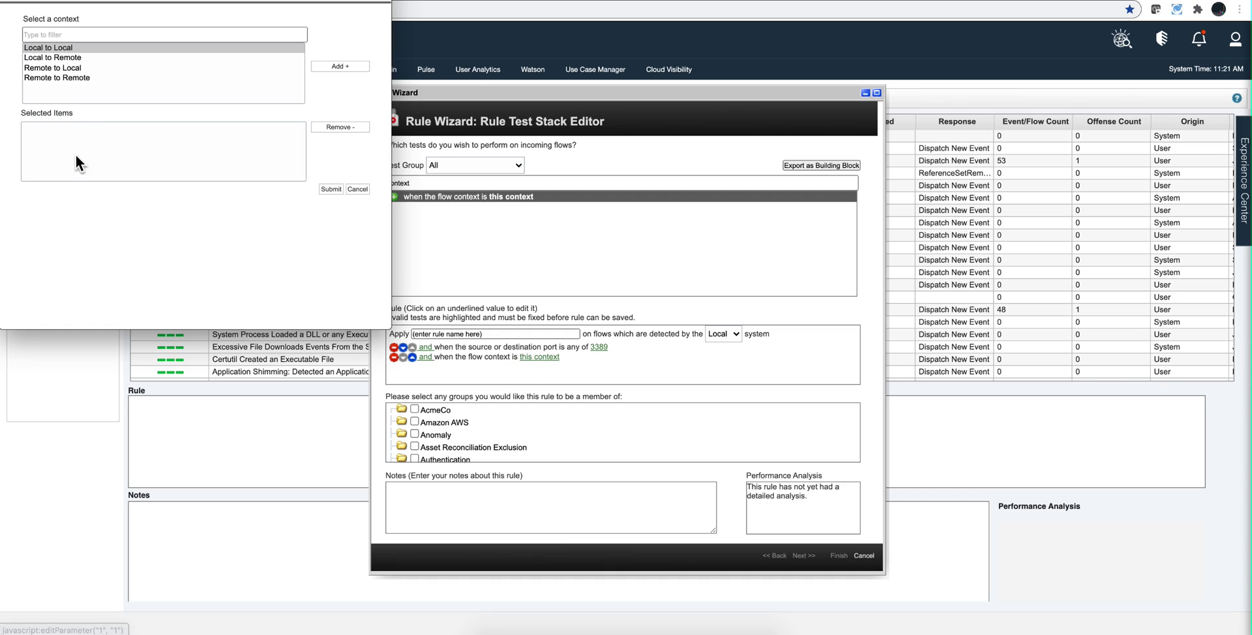
pyautogui.click(74, 70)
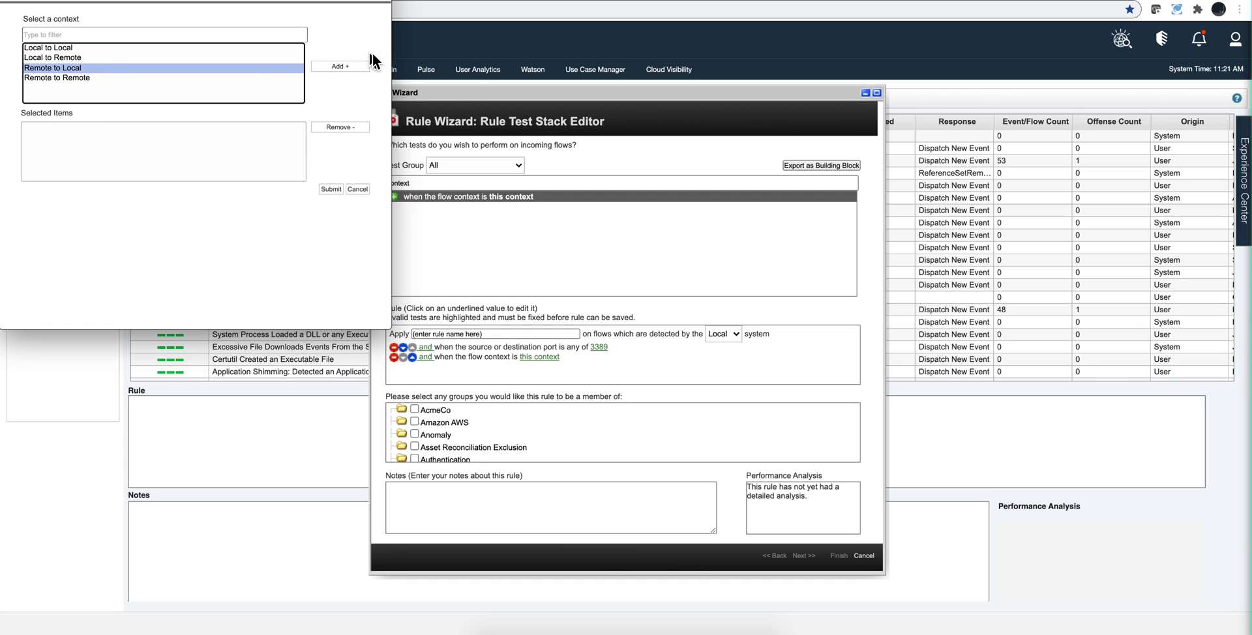
pyautogui.click(349, 68)
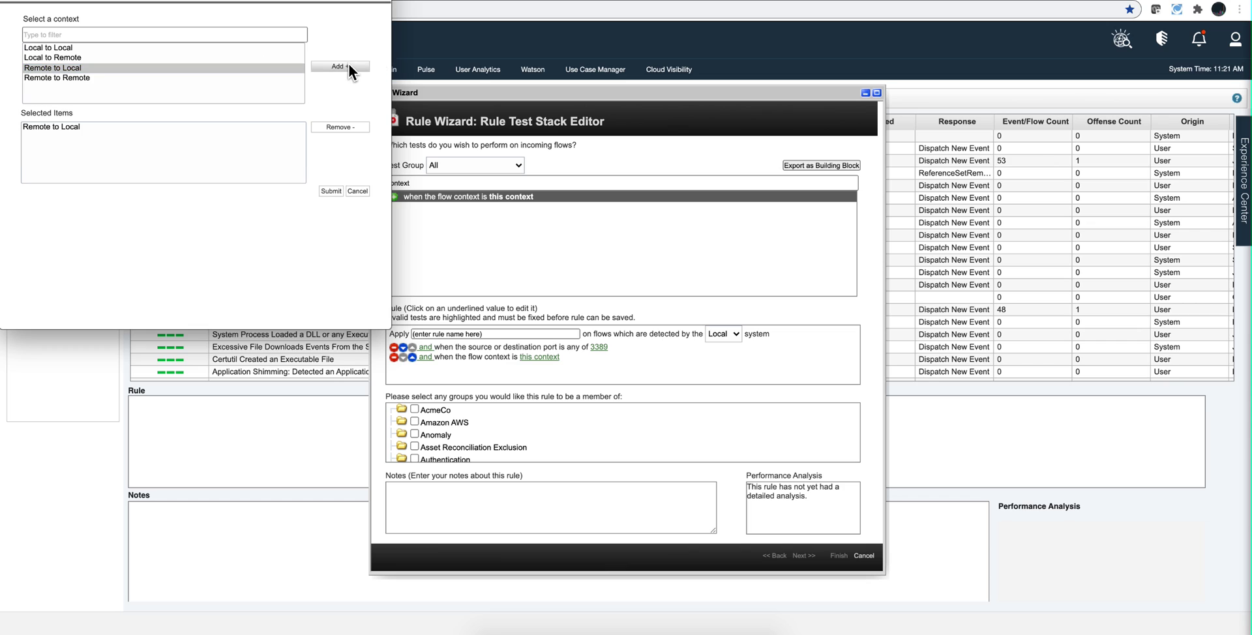
pyautogui.click(338, 191)
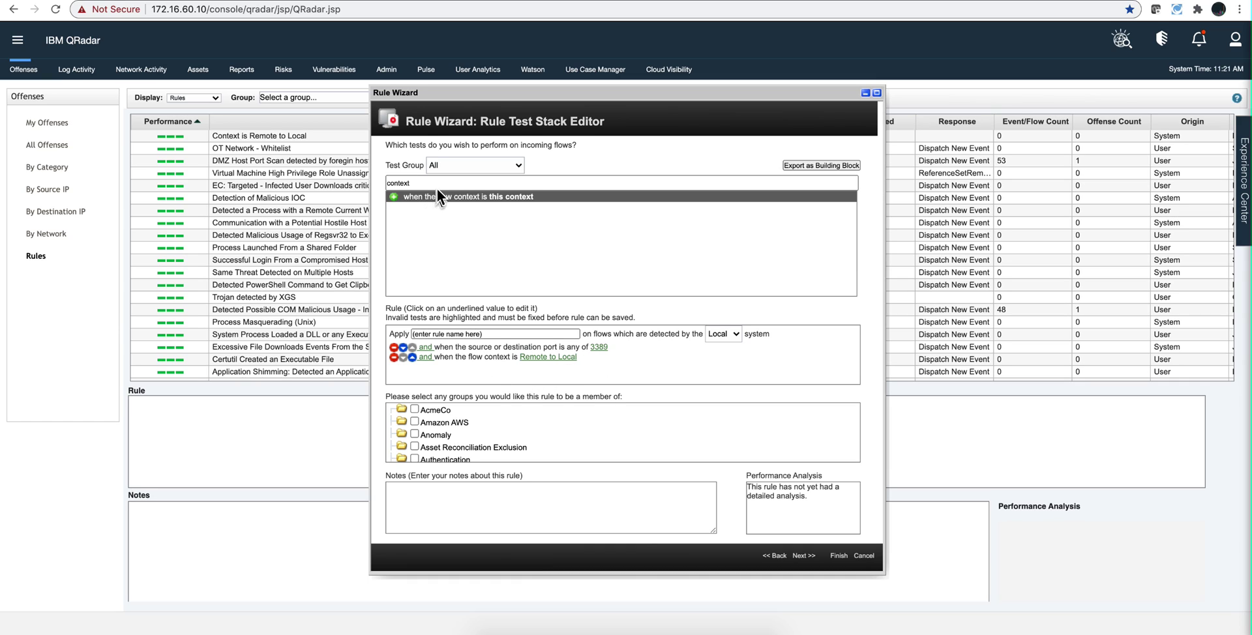
# - Add the 'source bytes is greater than this amount' test, keeping the amount at 0
pyautogui.click(409, 184)
pyautogui.doubleClick(409, 183)
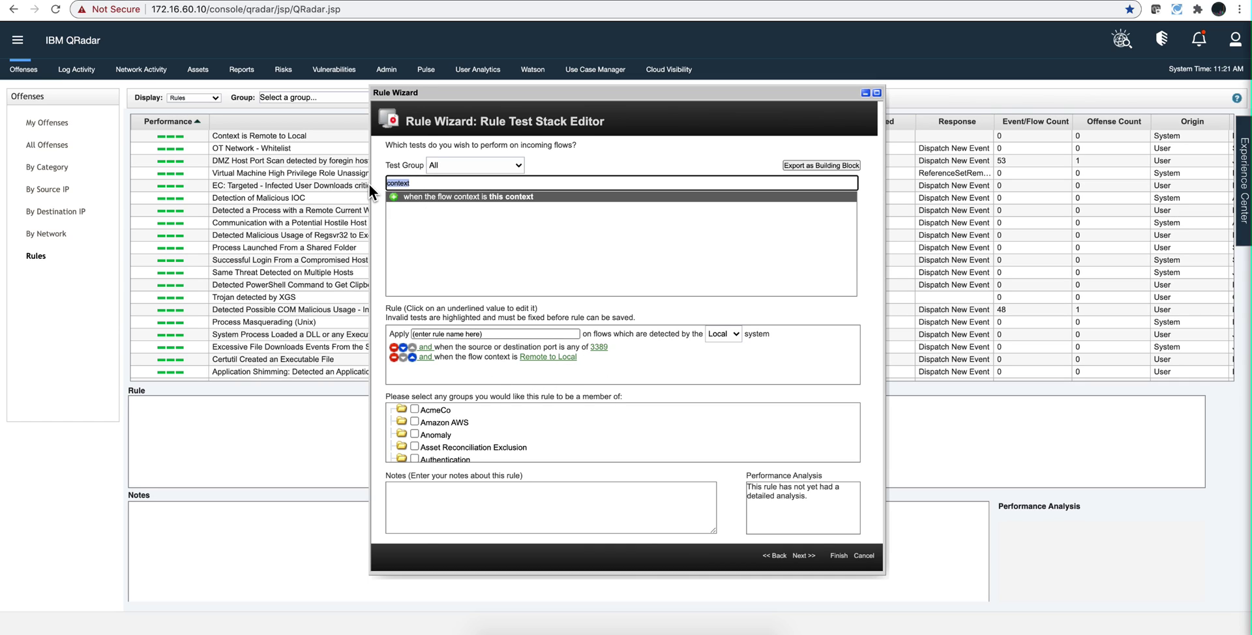
pyautogui.write('bytes')
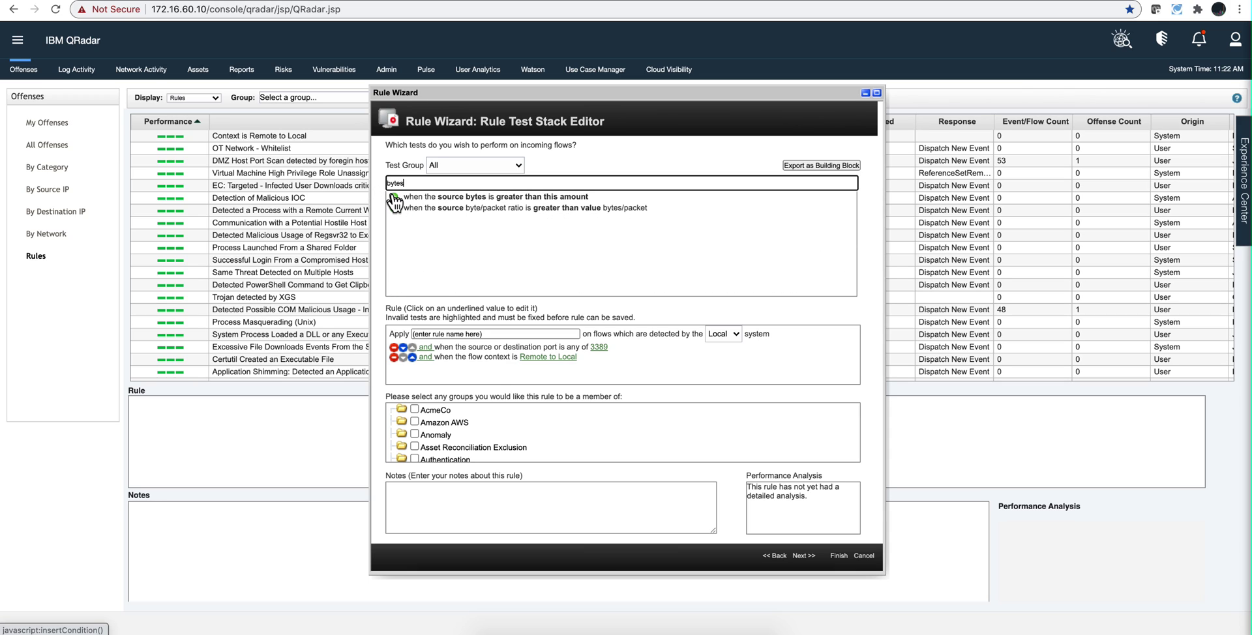
pyautogui.click(394, 197)
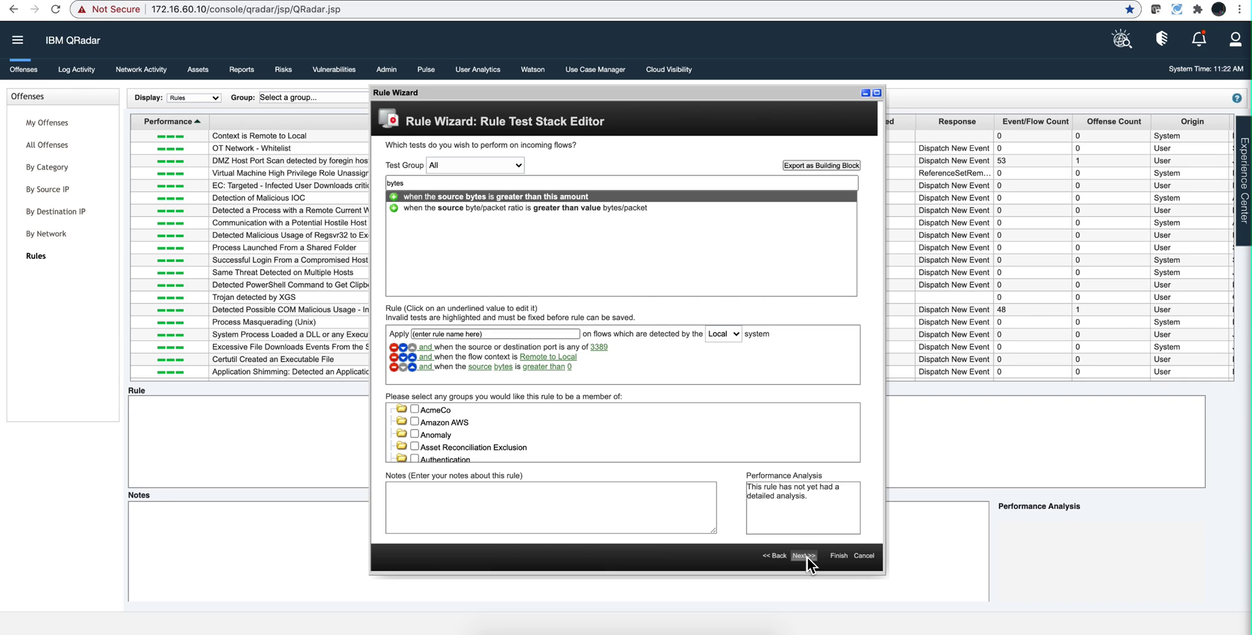
# - Switch back to the White Board window with the notes
pyautogui.press('super+Tab')
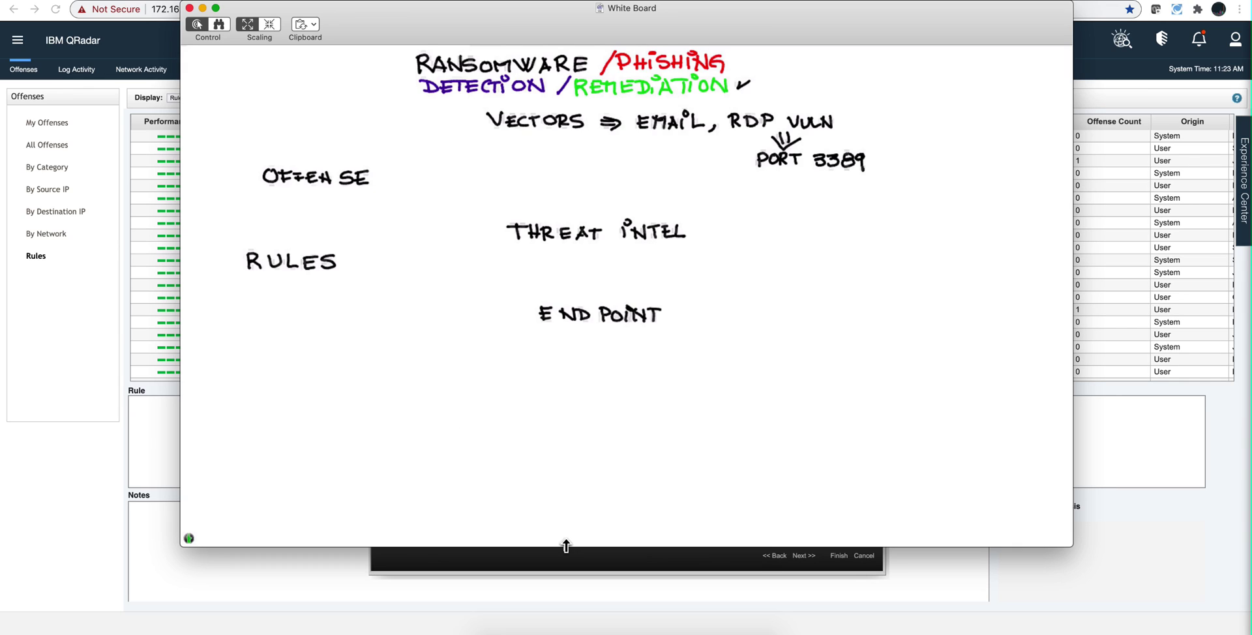